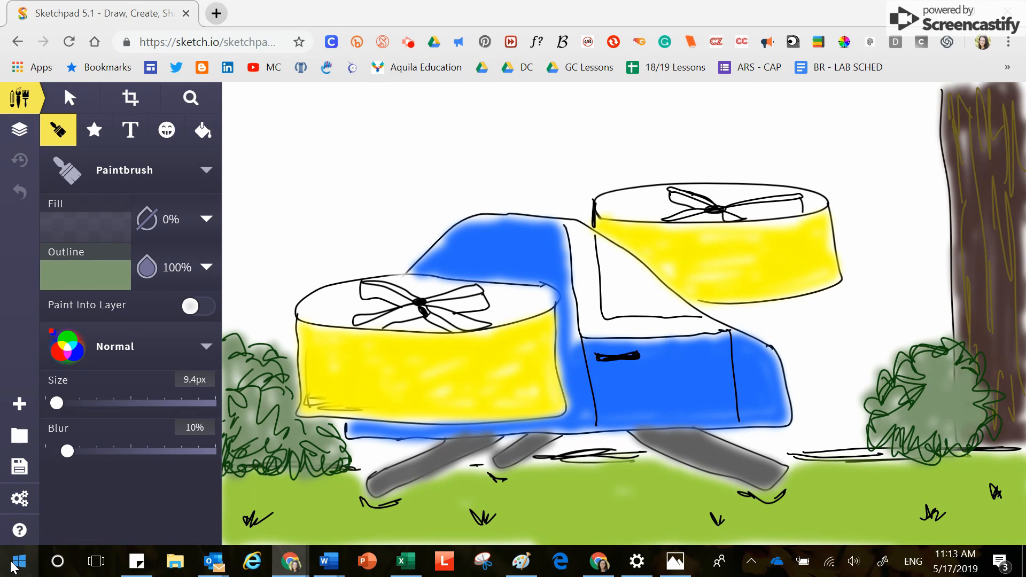
- Search Windows for "snip", open the Snipping Tool and move its window over the truck drawing
click(24, 570)
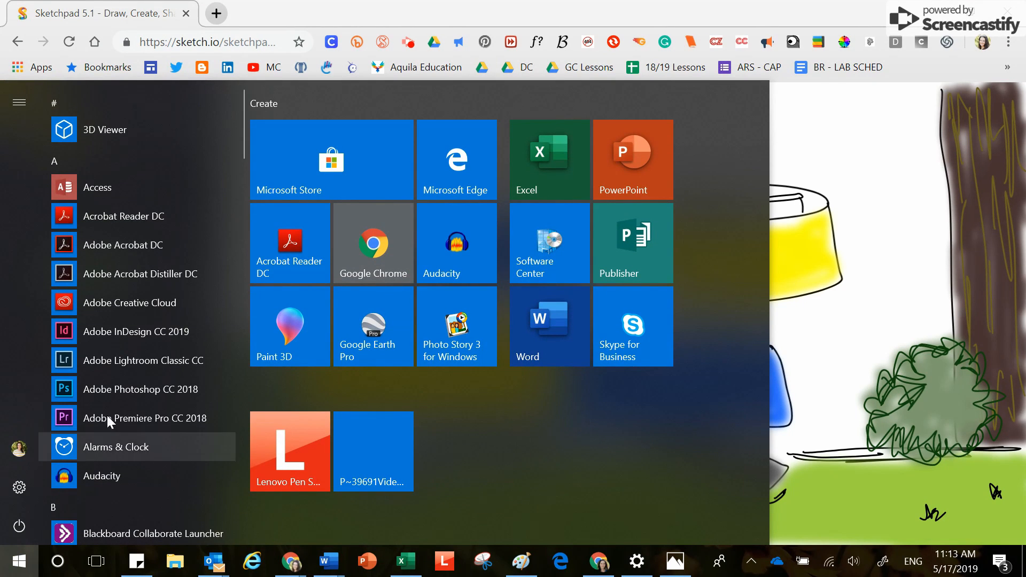
drag(239, 115, 243, 280)
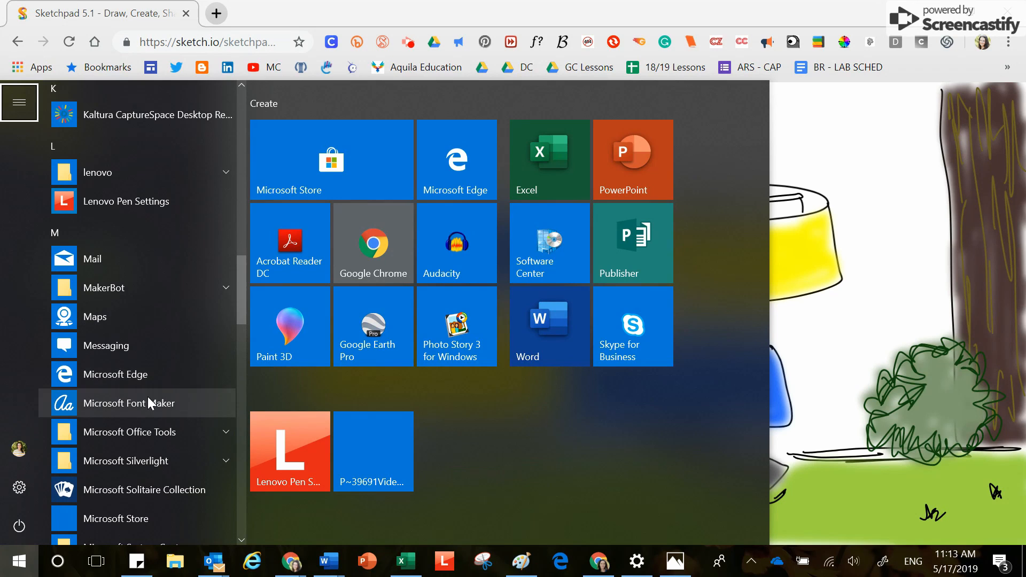
click(59, 561)
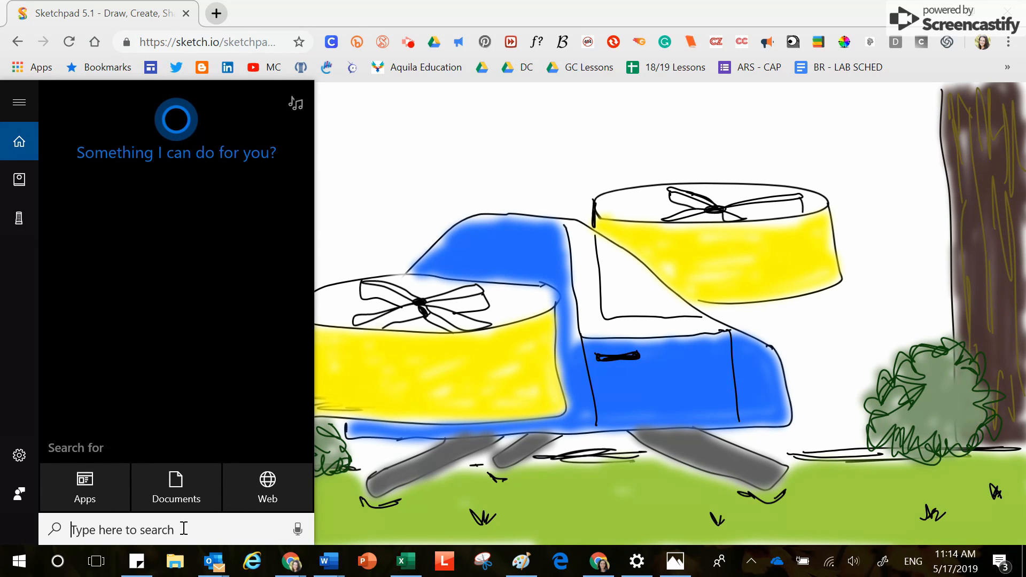
text(snip)
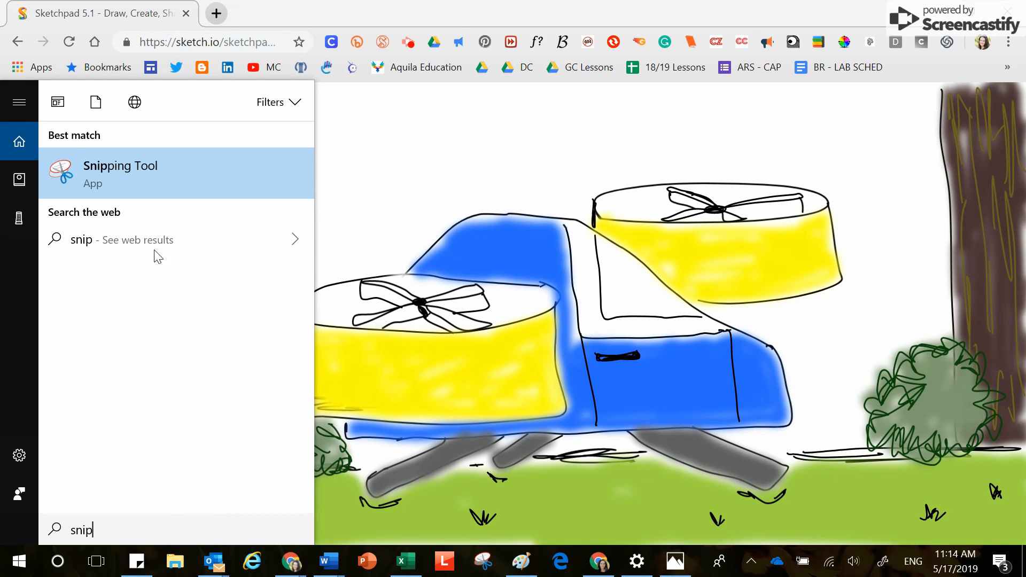
click(113, 169)
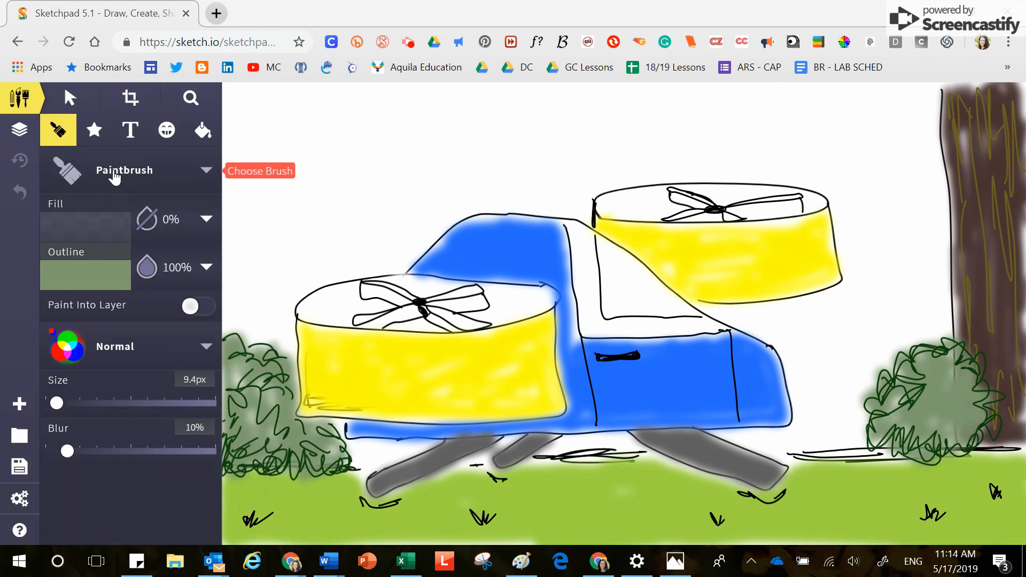
drag(853, 271, 657, 262)
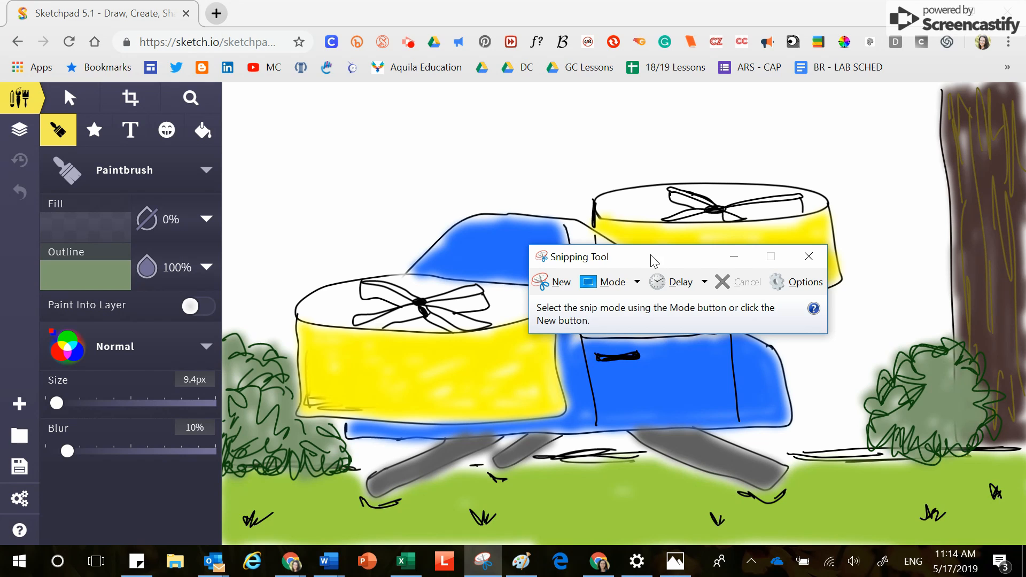
- Capture a new snip of the whole Sketchpad workspace, from the tool panel to the tree
click(557, 284)
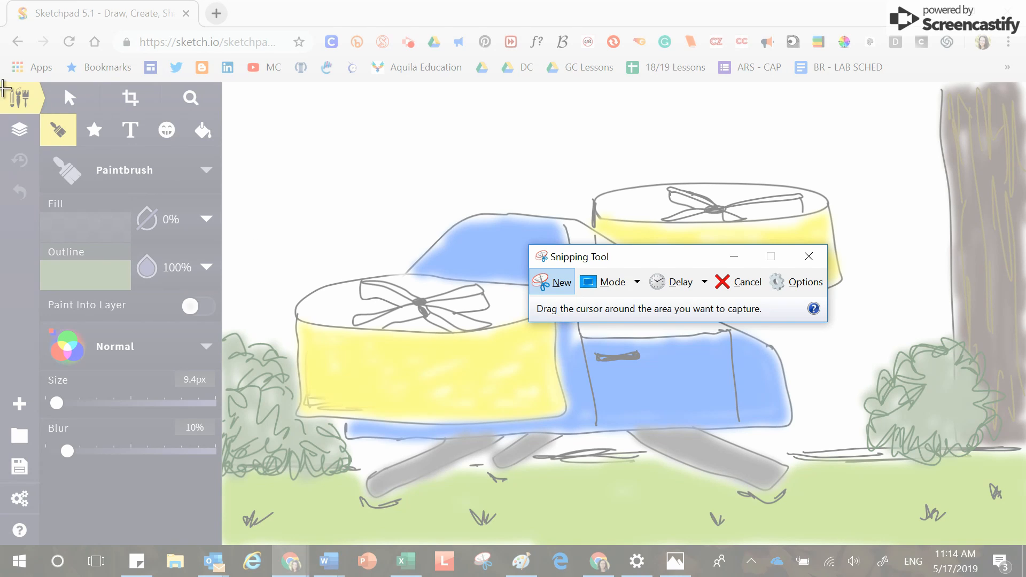
mouse_move(4, 87)
mouse_down()
mouse_move(428, 277)
mouse_move(834, 434)
mouse_move(1023, 545)
mouse_up()
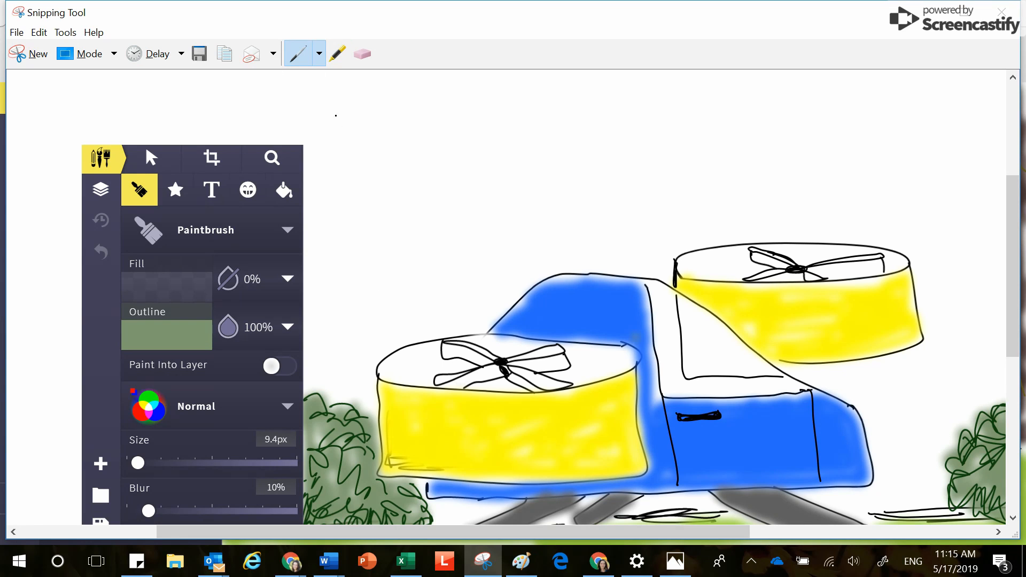
- Circle the Text tool icon in the snip with the Red Pen and copy the marked-up snip
click(319, 54)
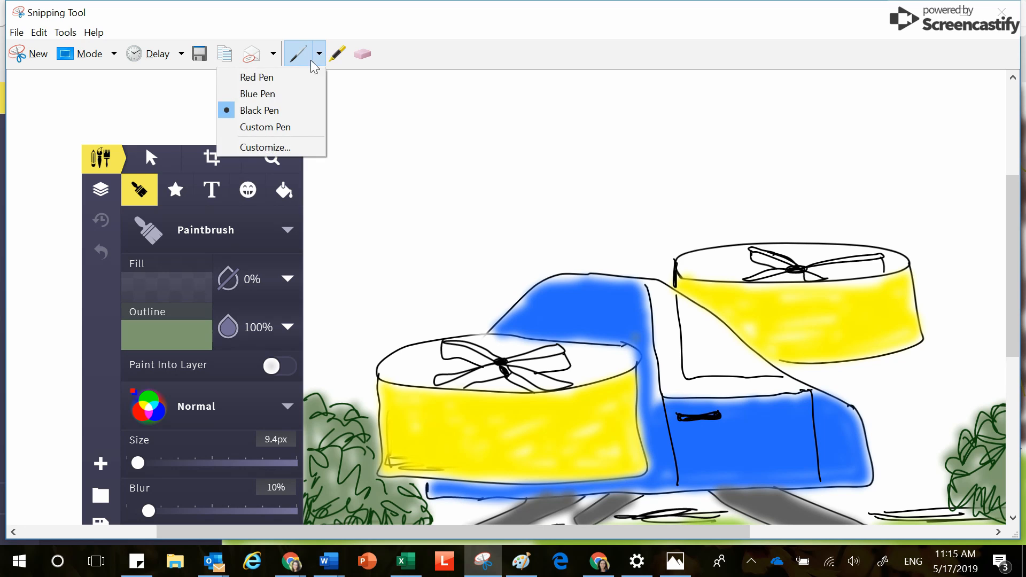
click(281, 78)
mouse_move(206, 181)
mouse_down()
mouse_move(197, 202)
mouse_move(210, 160)
mouse_move(251, 187)
mouse_move(245, 219)
mouse_up()
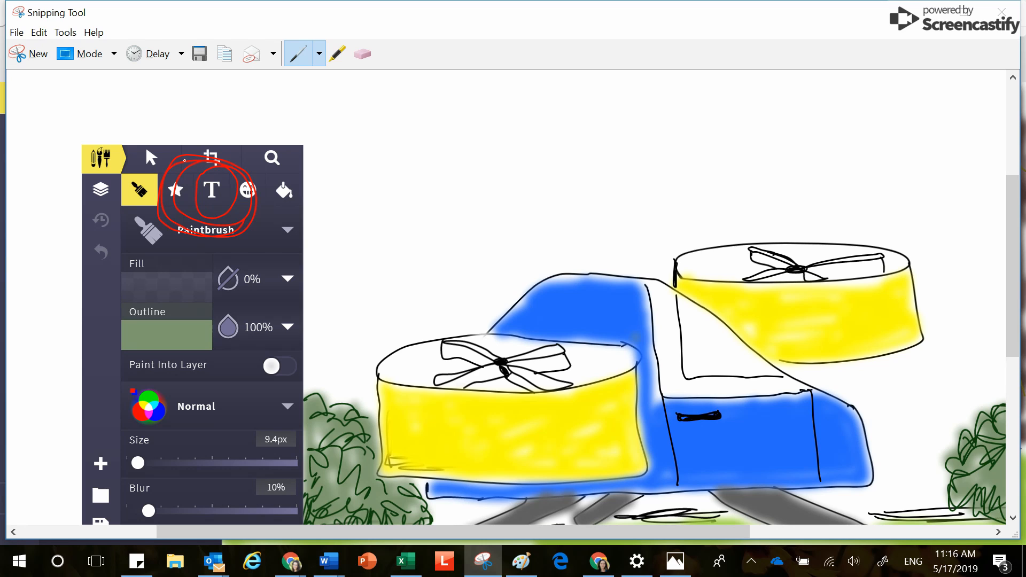
click(40, 32)
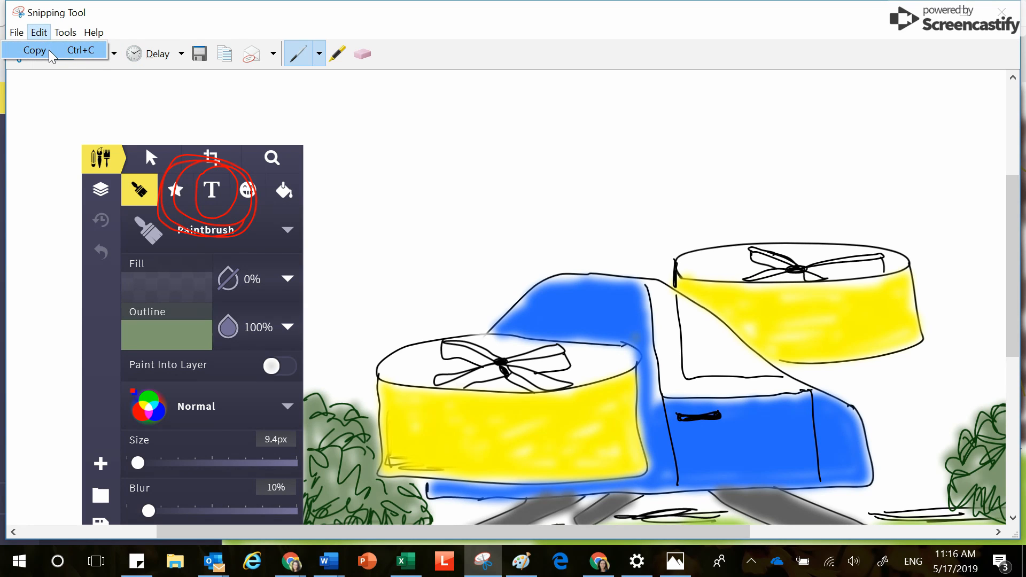
click(35, 50)
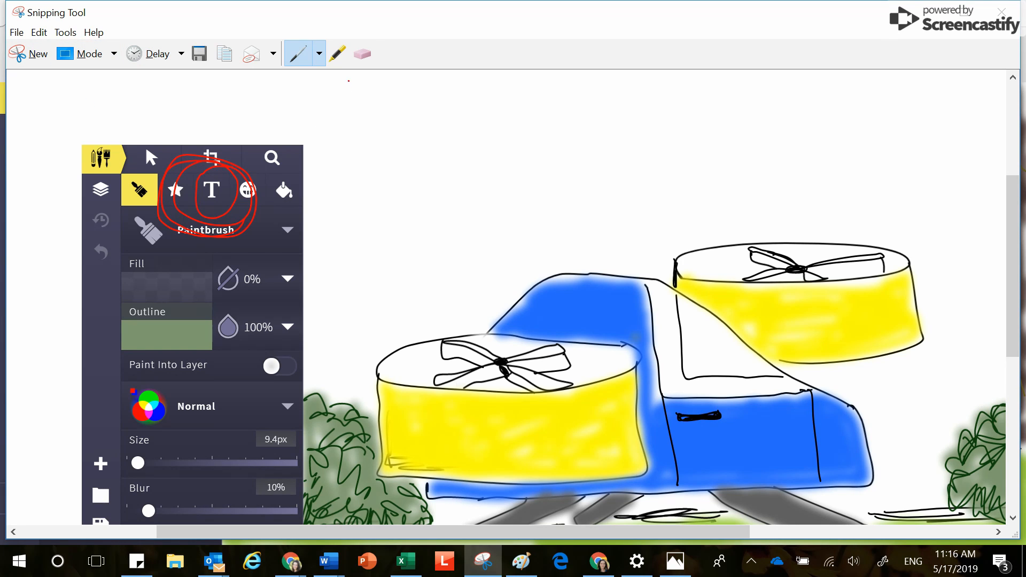
- Erase the red circles, then highlight around the Text tool icon and draw a yellow oval in the blank area beside the tool panel
click(362, 54)
click(227, 168)
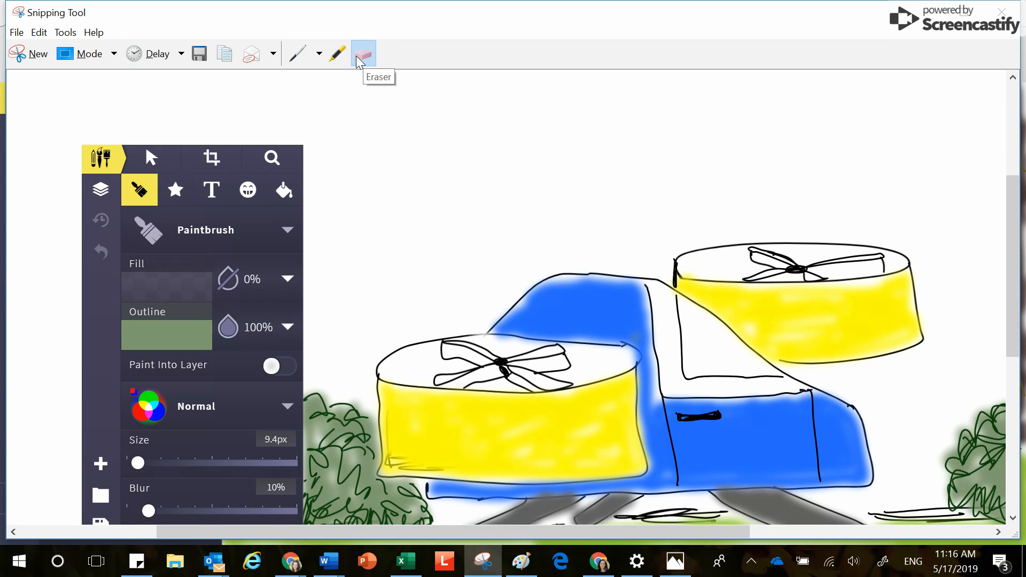
click(338, 54)
mouse_move(239, 173)
mouse_down()
mouse_move(254, 218)
mouse_move(239, 230)
mouse_up()
mouse_move(424, 171)
mouse_down()
mouse_move(447, 239)
mouse_move(428, 185)
mouse_up()
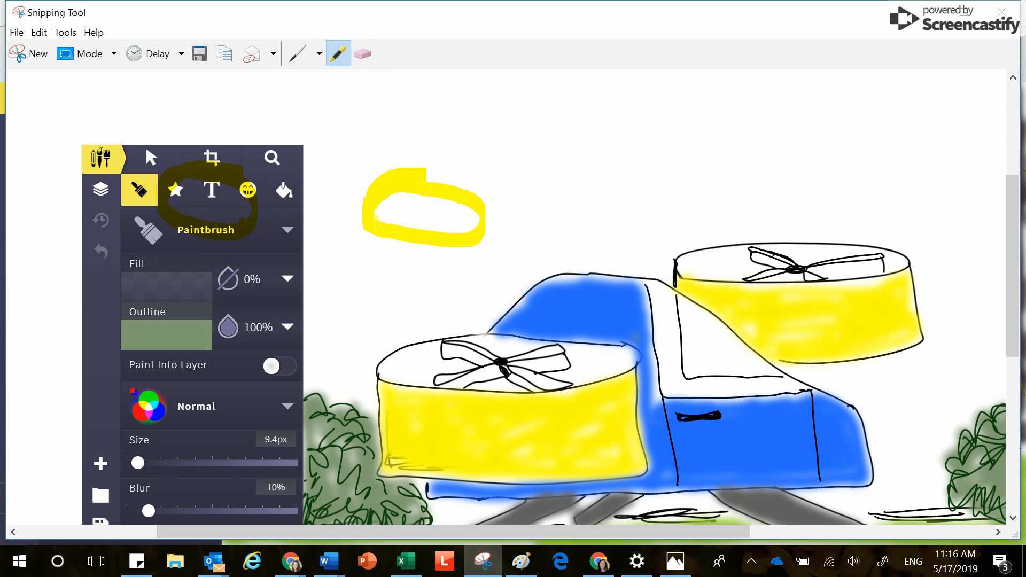
drag(376, 222, 452, 215)
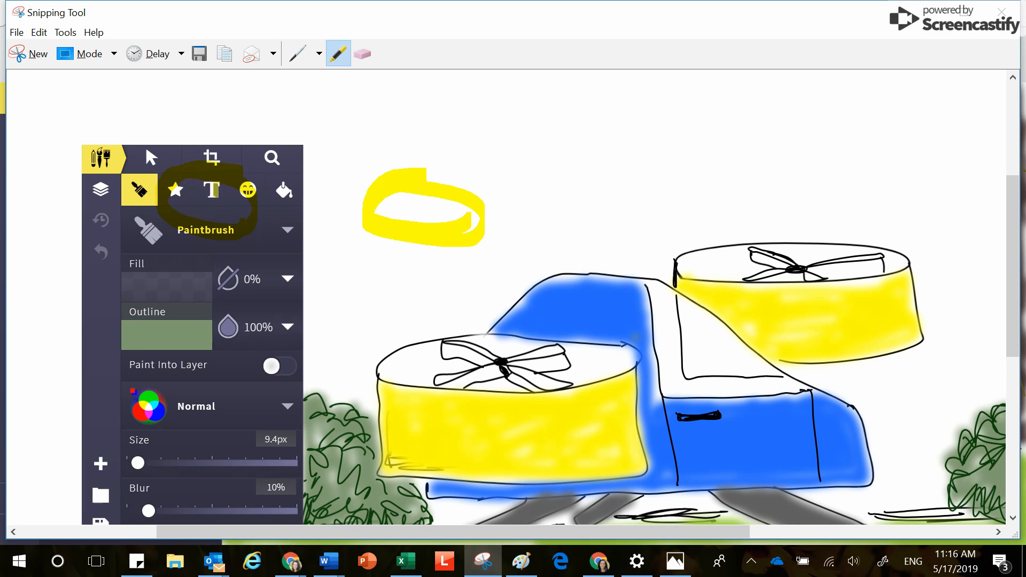
- Erase both yellow highlighter marks from the snip
click(363, 53)
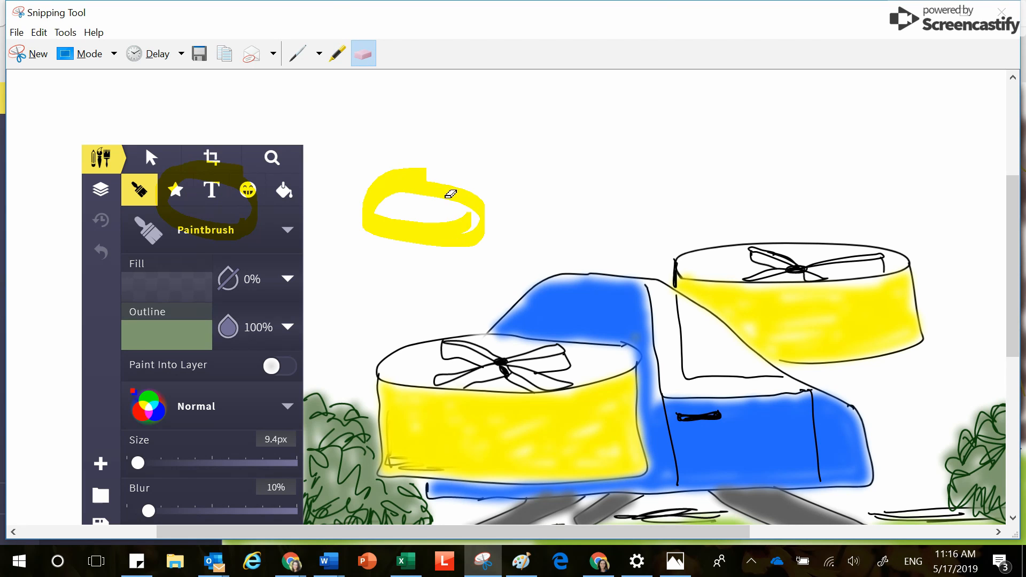
click(450, 194)
click(250, 213)
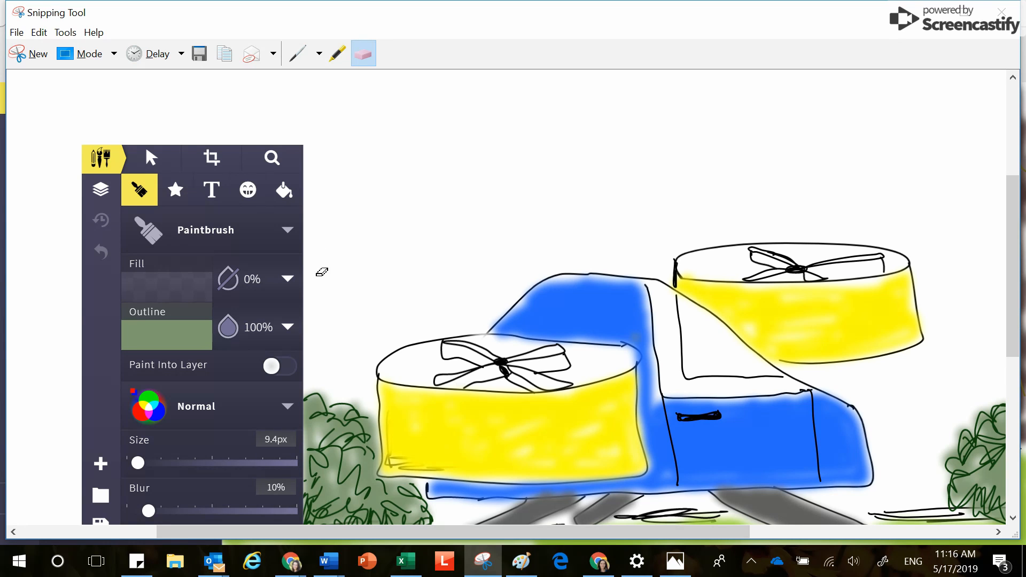
- Switch to the blank Outlook message, paste the snip above the signature and maximize the message window
click(217, 561)
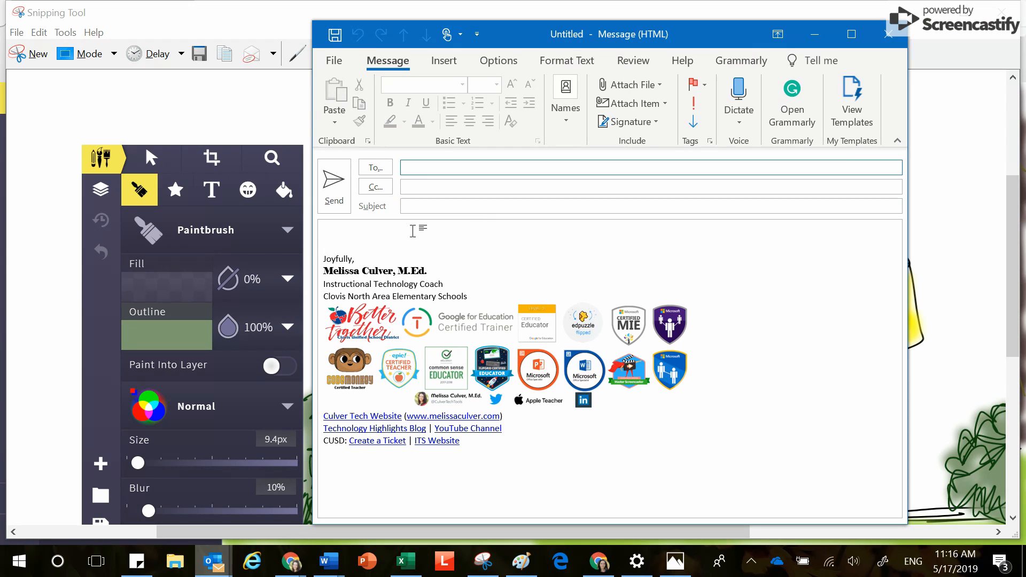
click(423, 229)
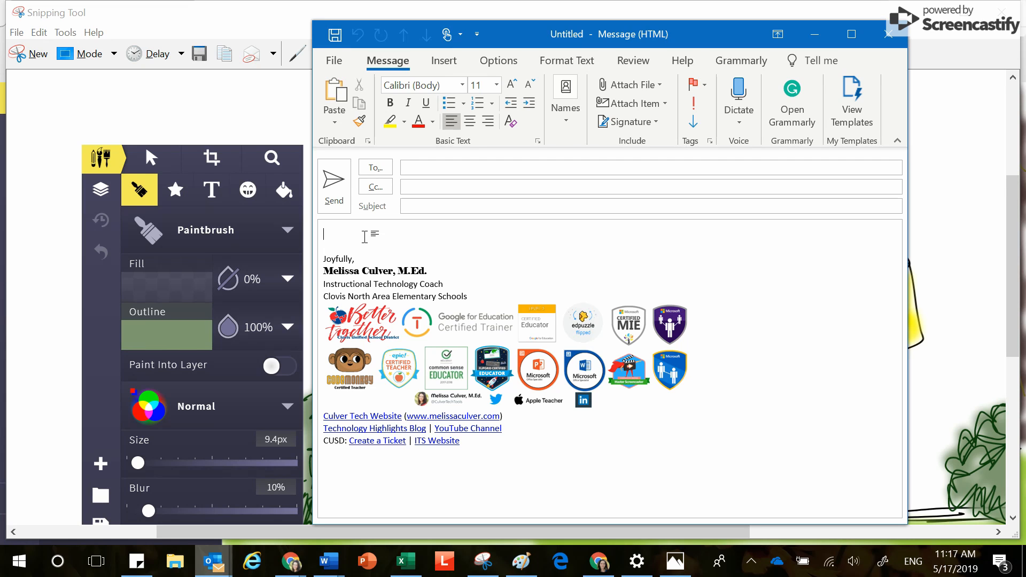
right_click(350, 233)
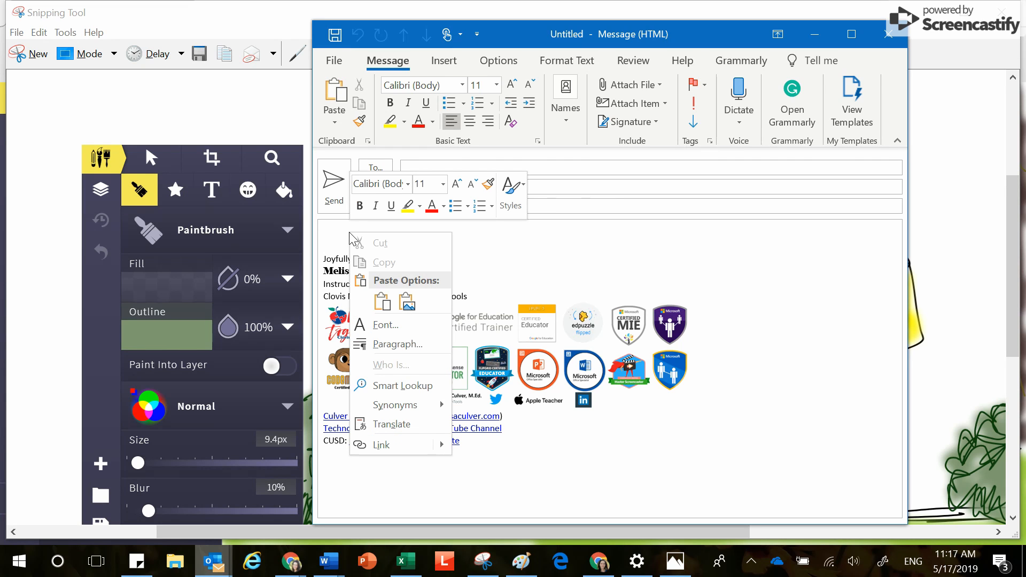
click(383, 302)
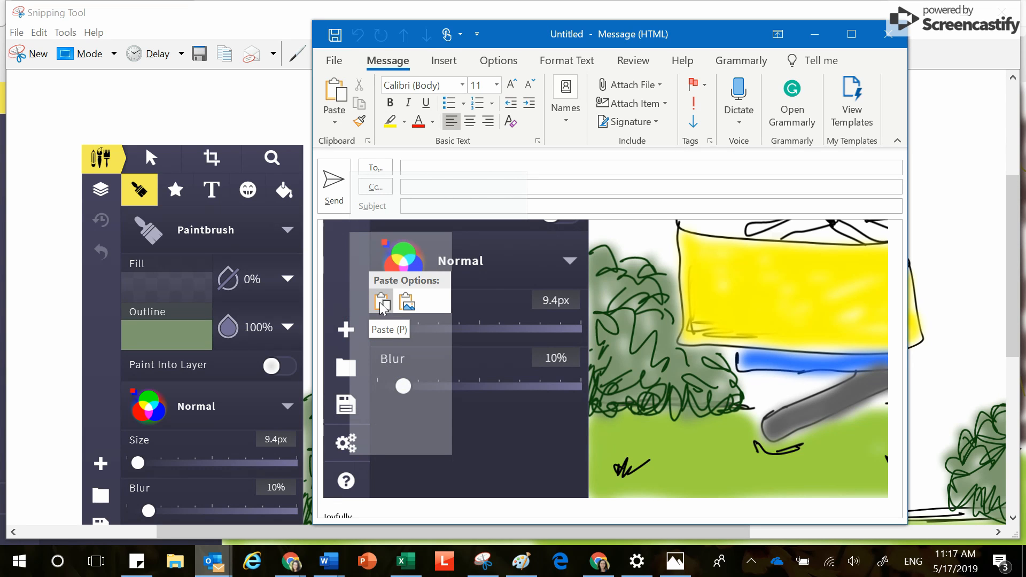
click(383, 306)
scroll(458, 310, down, 1)
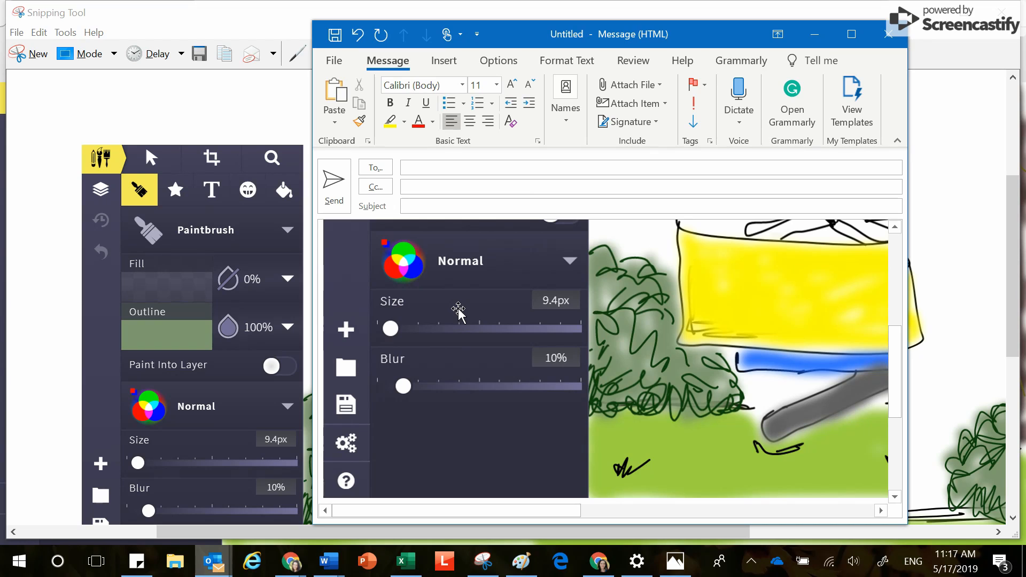
scroll(538, 348, down, 2)
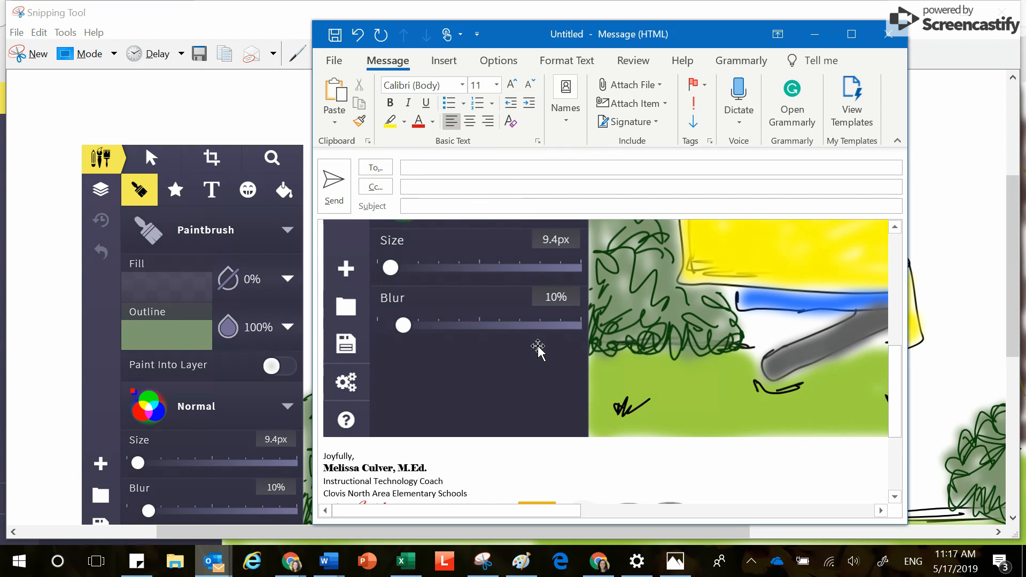
scroll(539, 348, down, 1)
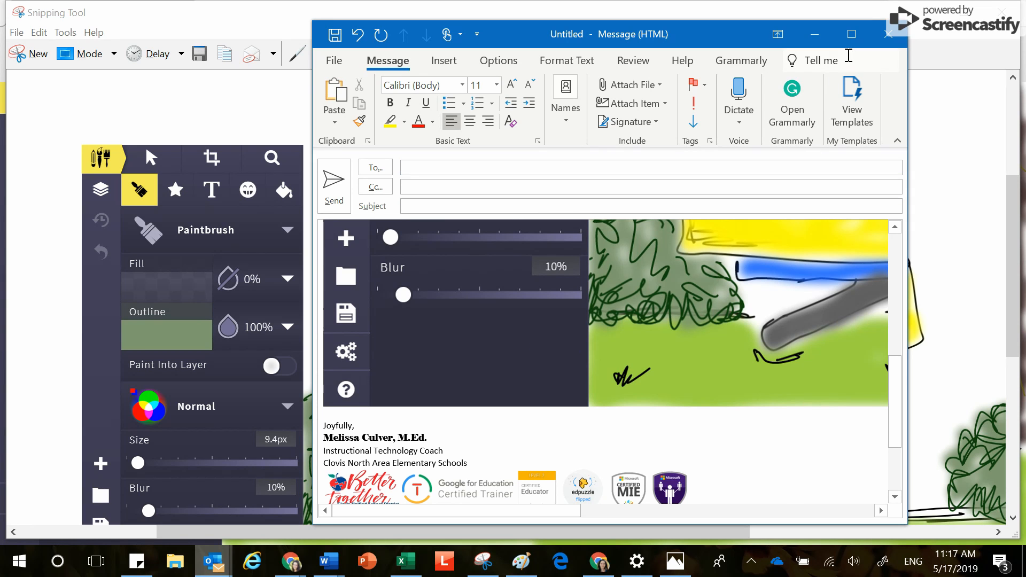
click(852, 34)
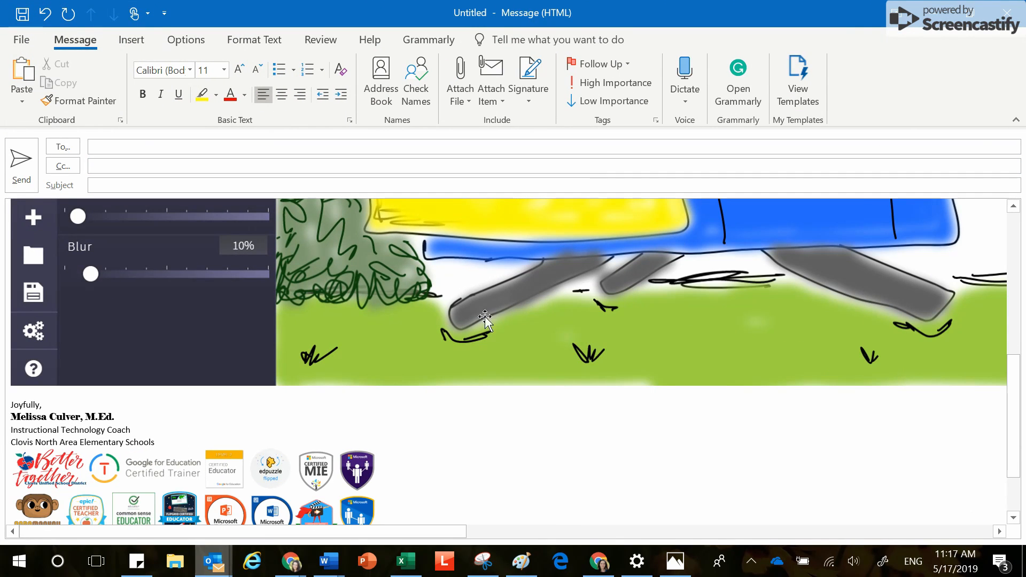
- Shrink the pasted picture proportionally to less than half the width of the message body
click(501, 329)
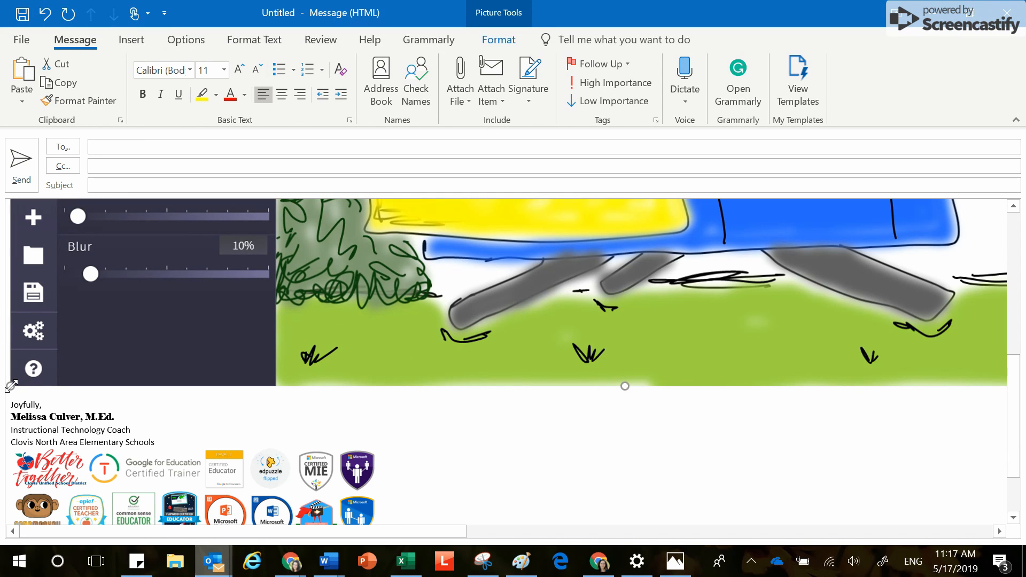
mouse_move(11, 385)
mouse_down()
mouse_move(120, 310)
mouse_move(300, 230)
mouse_up()
scroll(300, 230, up, 6)
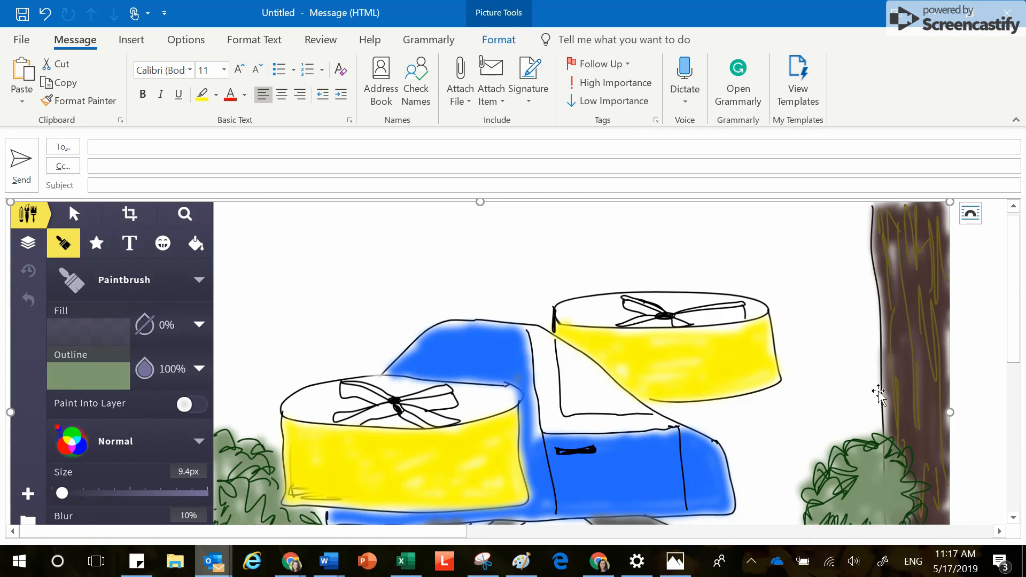
scroll(909, 428, down, 3)
mouse_move(950, 503)
mouse_down()
mouse_move(539, 361)
mouse_move(311, 256)
mouse_up()
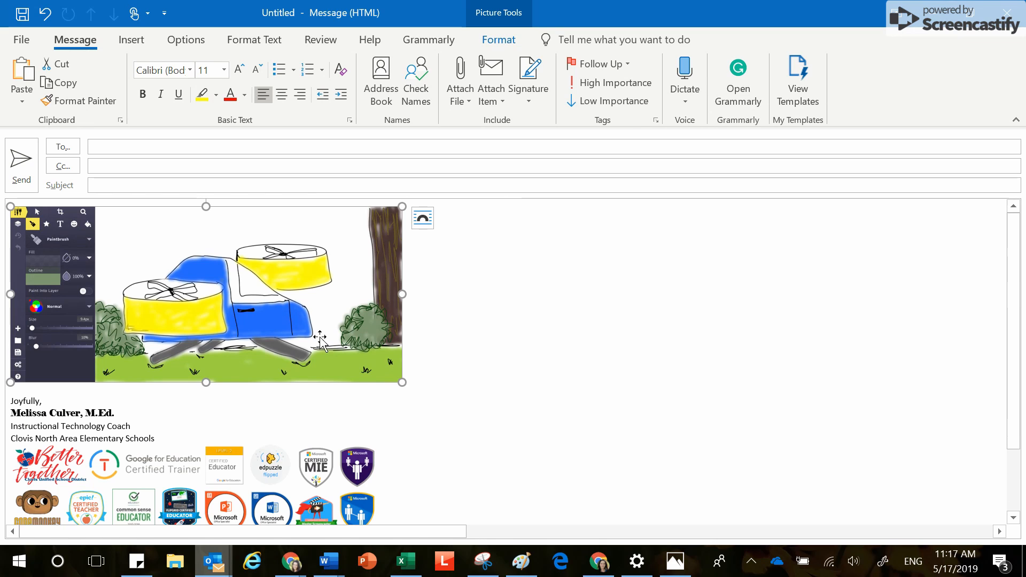
- Add a text line above the picture and enter "Here"
click(455, 238)
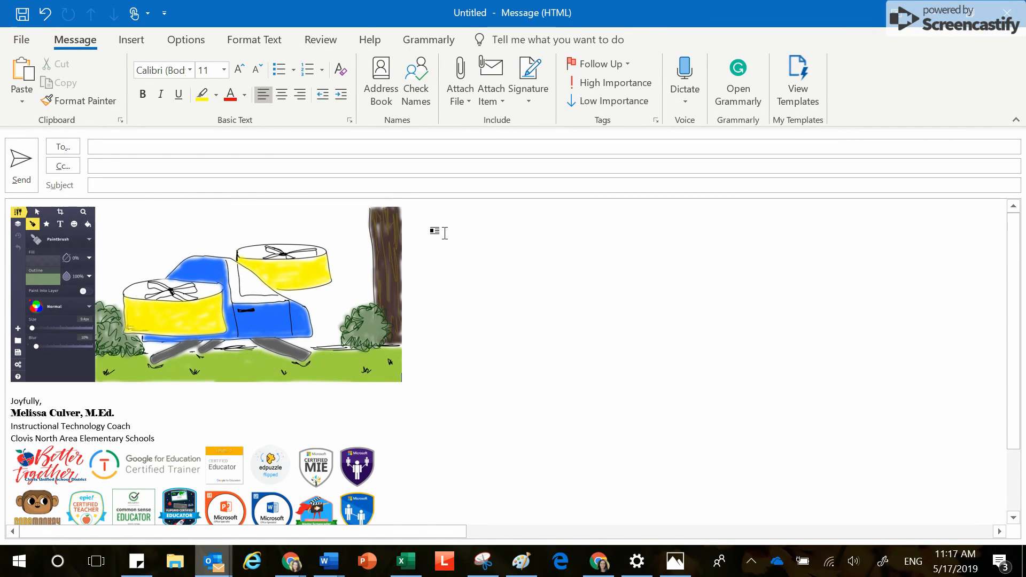
key(ctrl+z)
key(ctrl+z)
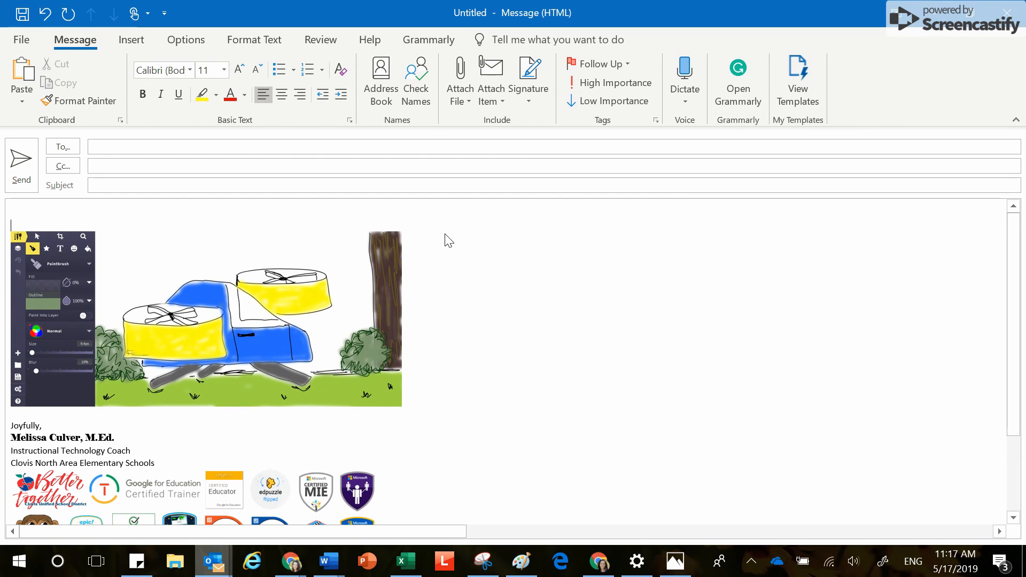
text(Here)
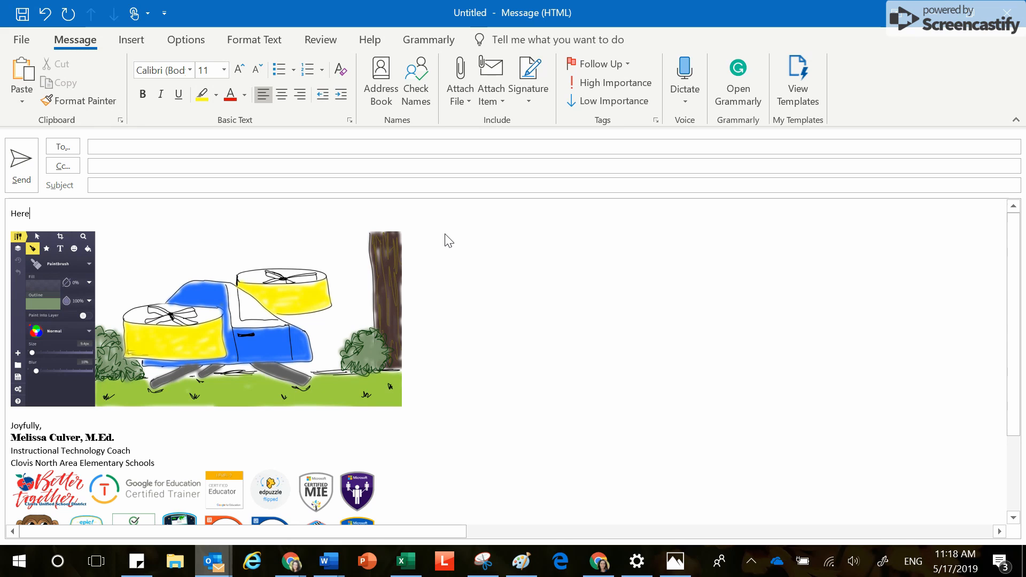
- Crop the pasted picture from its right, bottom and top edges, cutting through the truck's cab and removing the grass strip
click(270, 330)
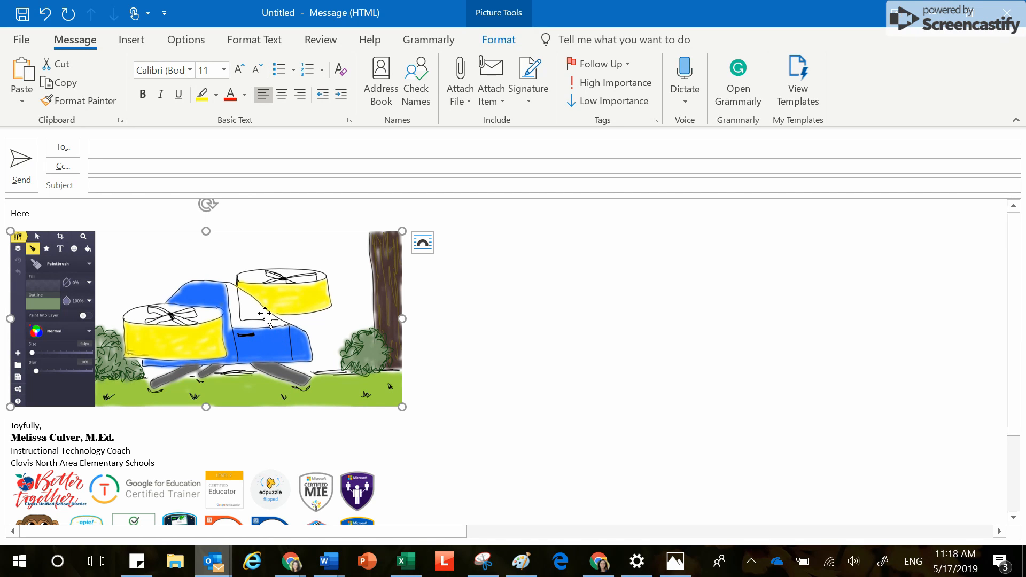
right_click(265, 316)
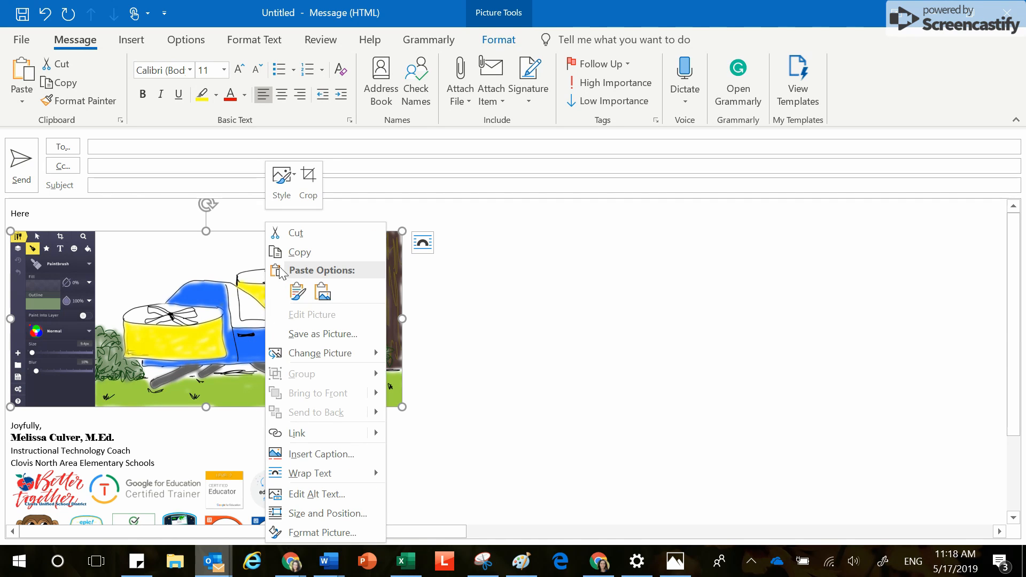
click(309, 180)
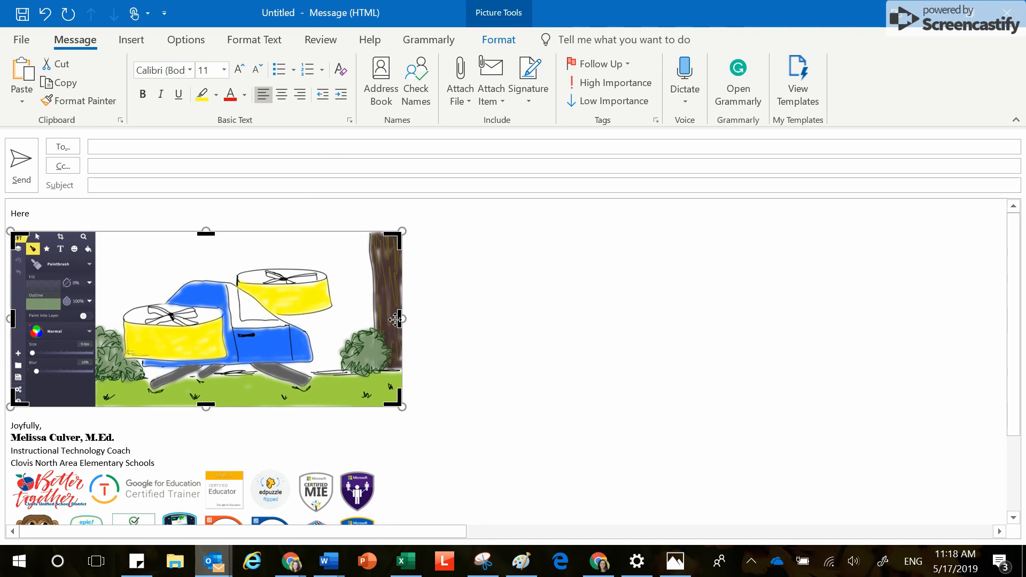
drag(400, 319, 264, 316)
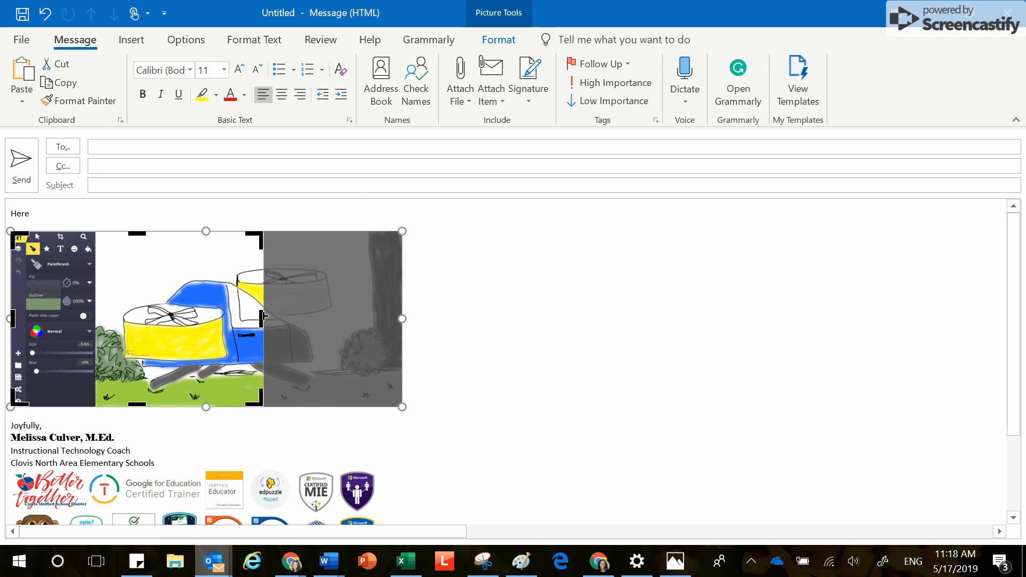
drag(138, 406, 140, 368)
drag(137, 235, 140, 274)
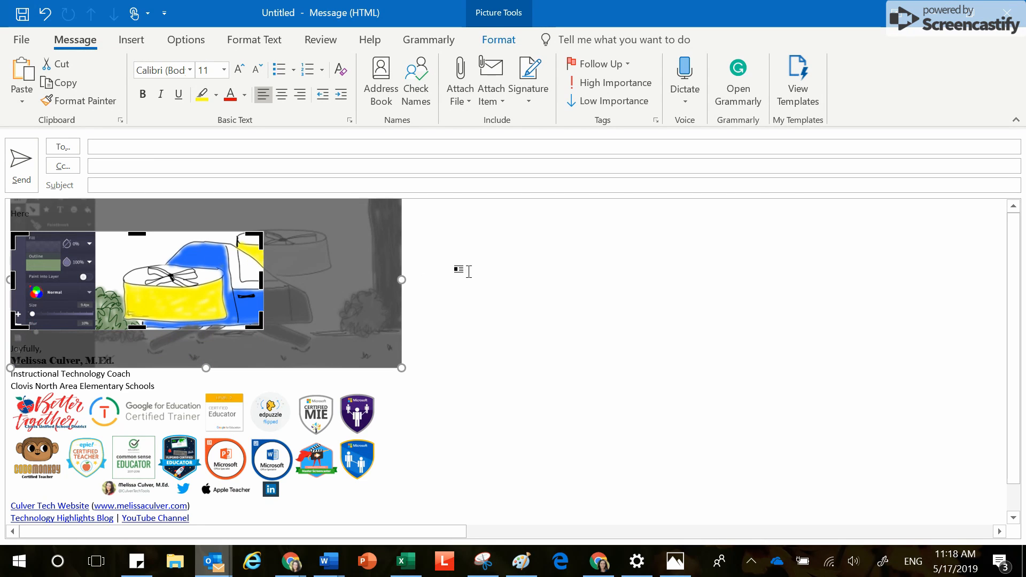
click(508, 279)
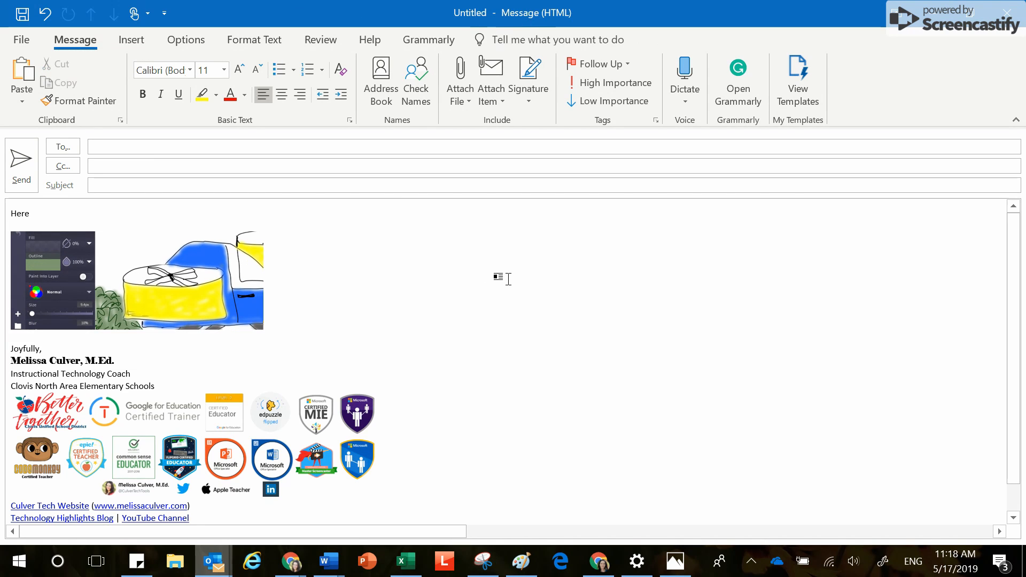
click(177, 294)
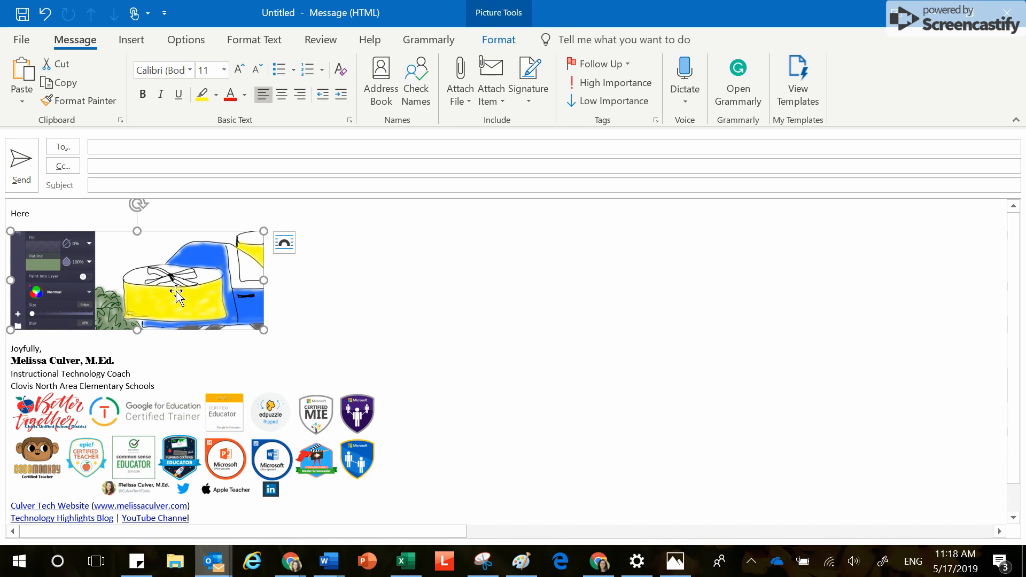
right_click(176, 294)
click(217, 181)
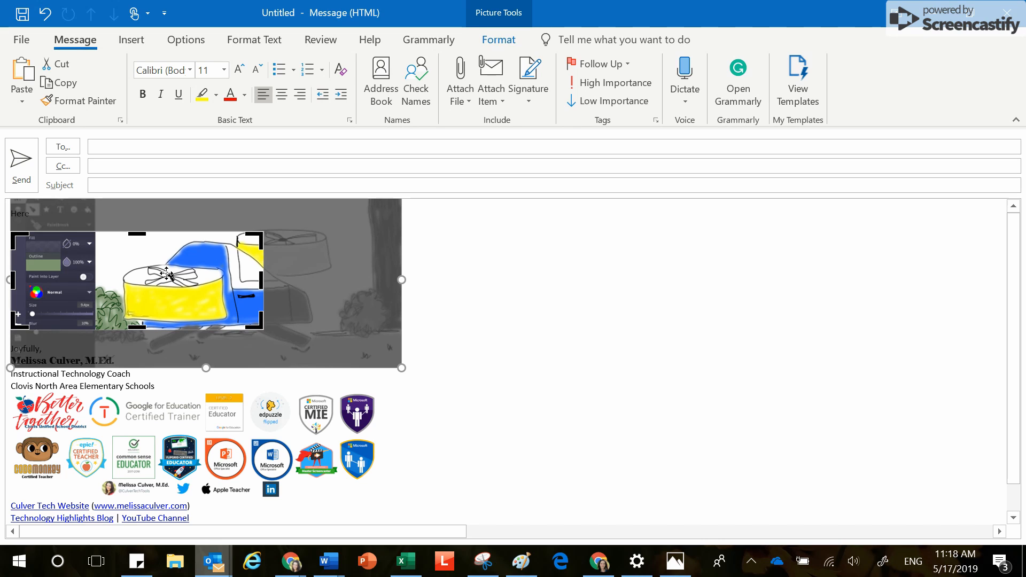
click(448, 319)
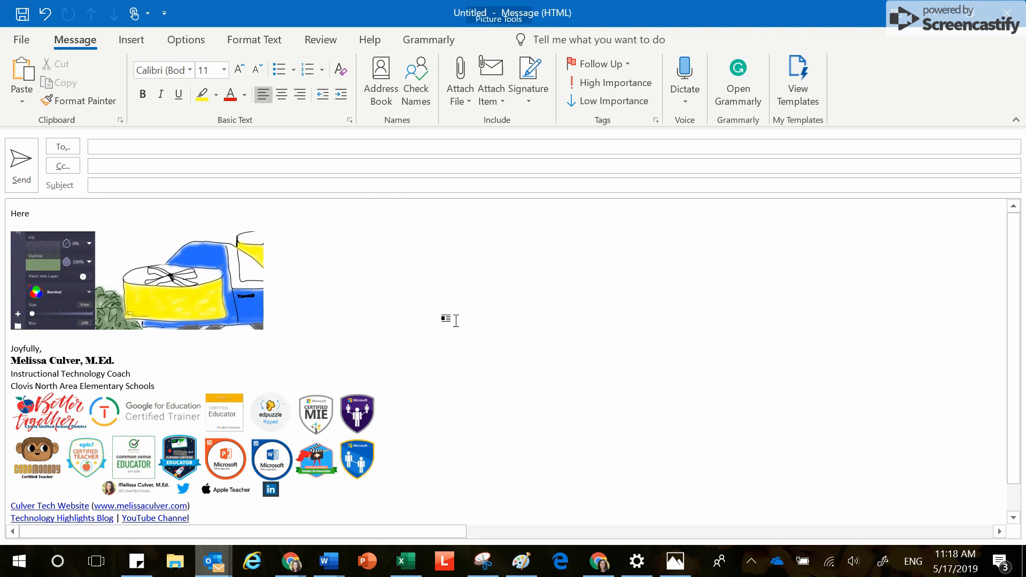
- Expand the picture's crop area upward, rightward and downward to include the whole truck and the grass, leaving out the tree trunk
click(220, 280)
right_click(220, 280)
click(265, 185)
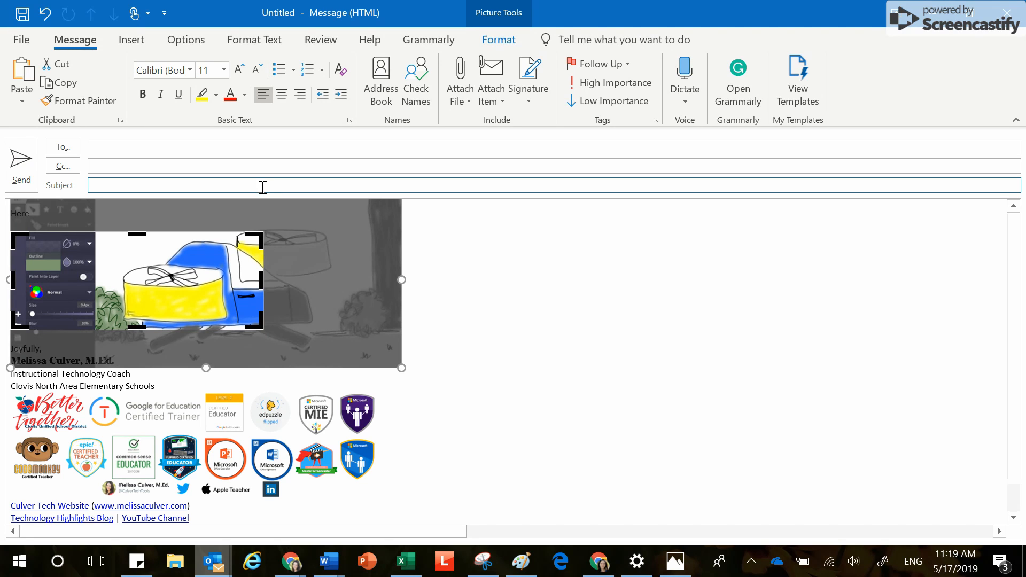
drag(262, 239, 358, 220)
drag(353, 337, 348, 380)
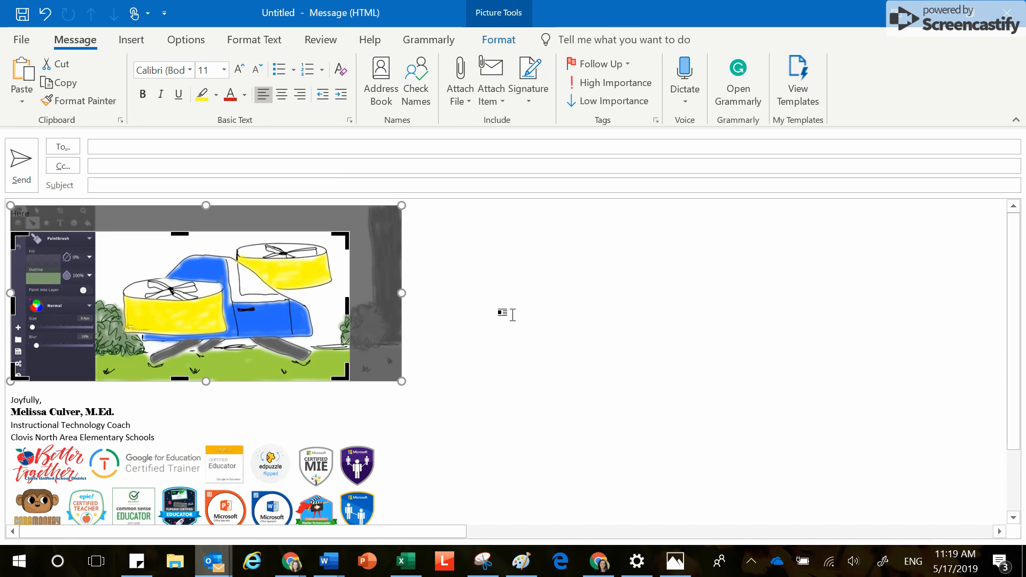
click(510, 315)
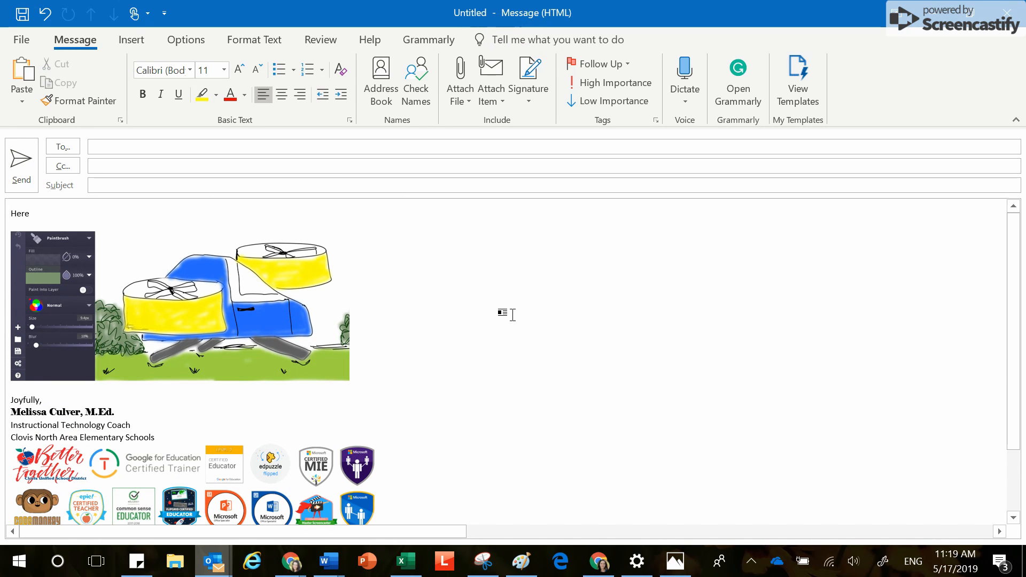